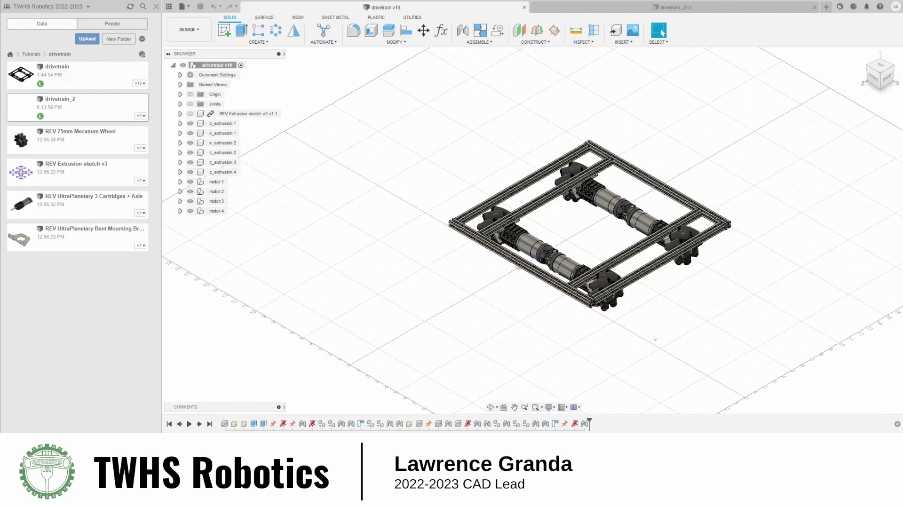
Step: Switch to the drivetrain_2 design and check the unit type in its document settings
{"action": "left_click", "coordinate": [677, 8]}
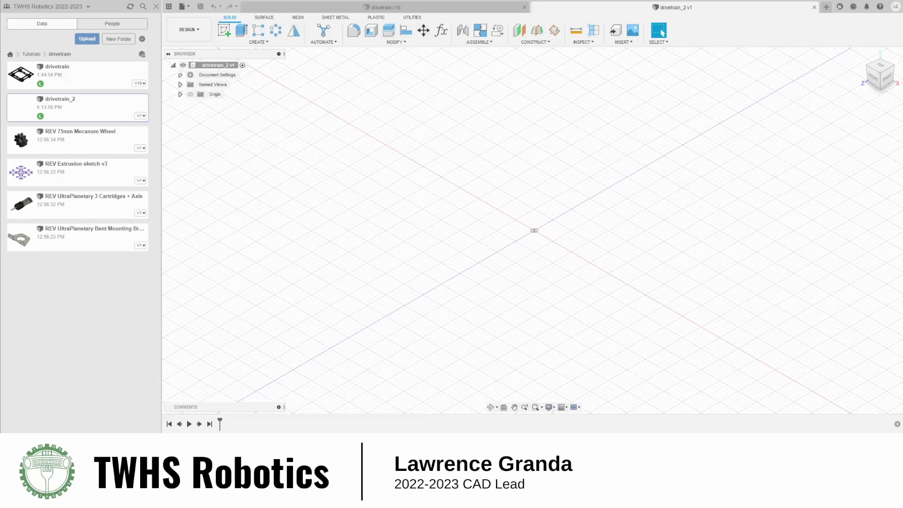
{"action": "left_click", "coordinate": [180, 75]}
{"action": "left_click", "coordinate": [231, 85]}
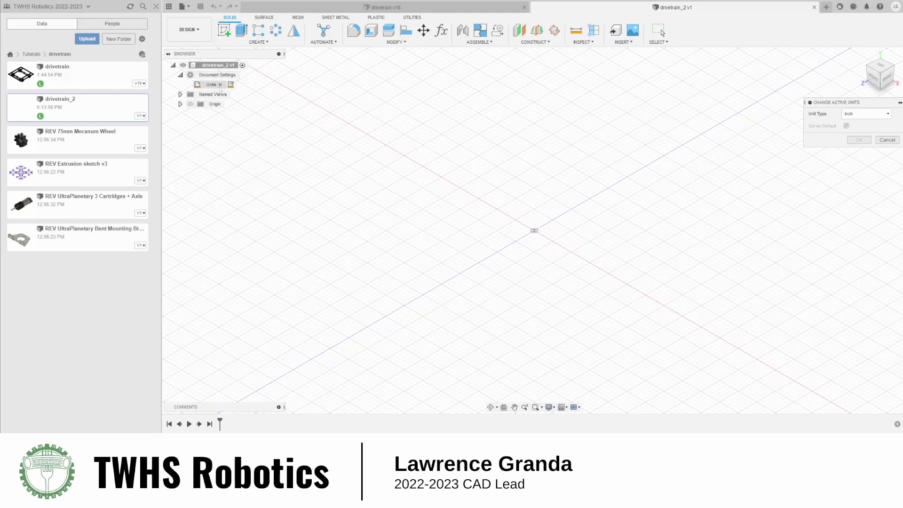
{"action": "left_click", "coordinate": [866, 114]}
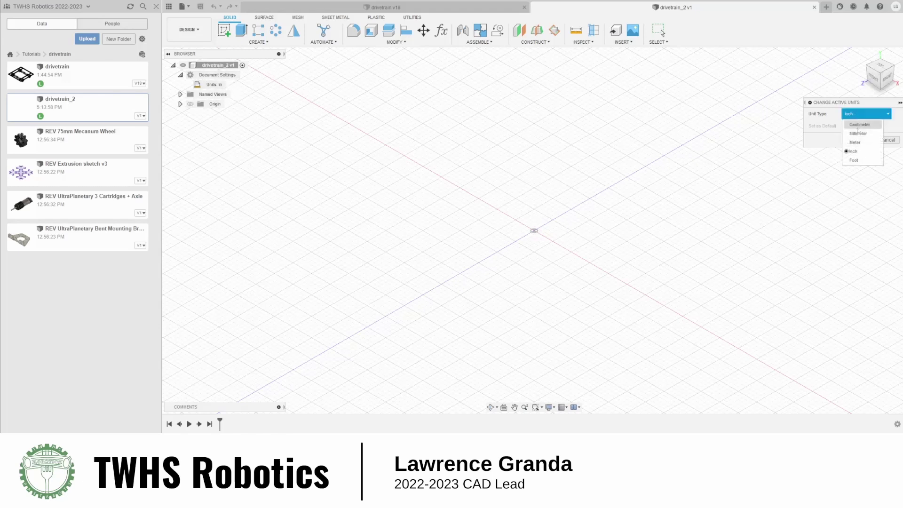
{"action": "left_click", "coordinate": [849, 151]}
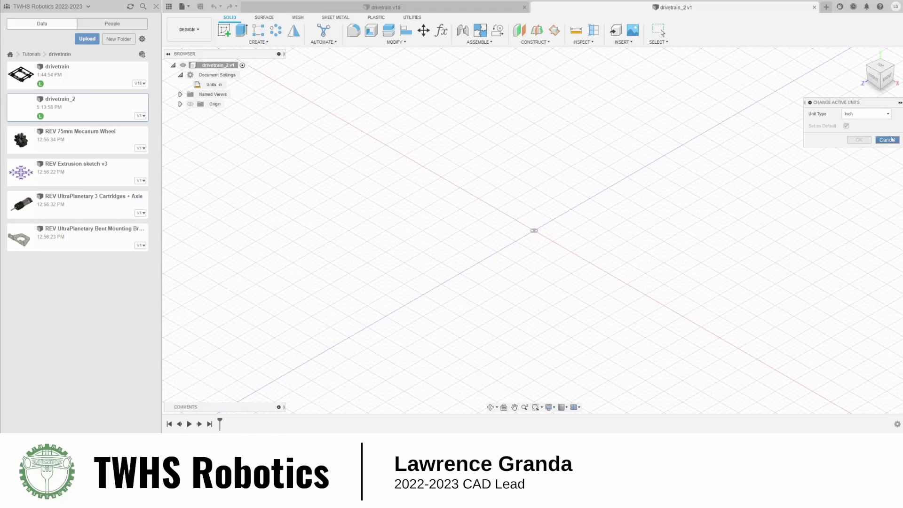
{"action": "left_click", "coordinate": [891, 139]}
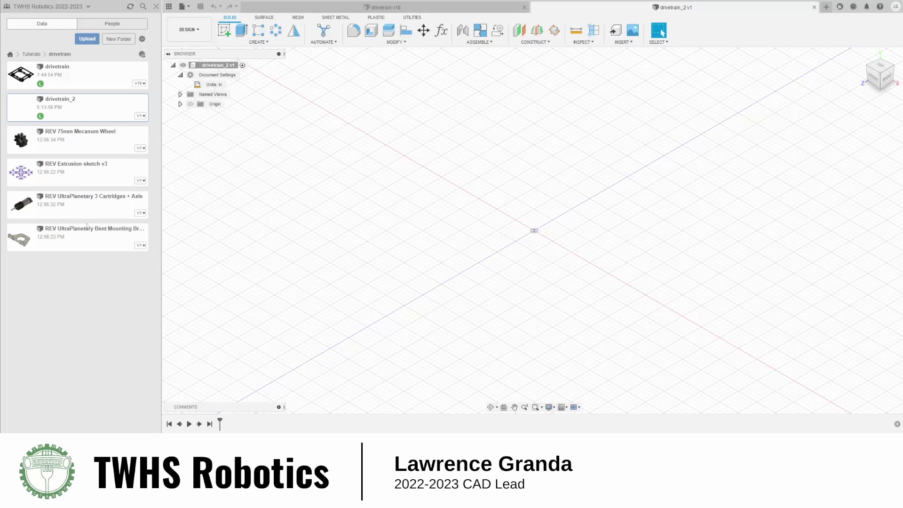
Step: Add a user parameter named w_ext with the expression 15 mm
{"action": "left_click", "coordinate": [440, 31]}
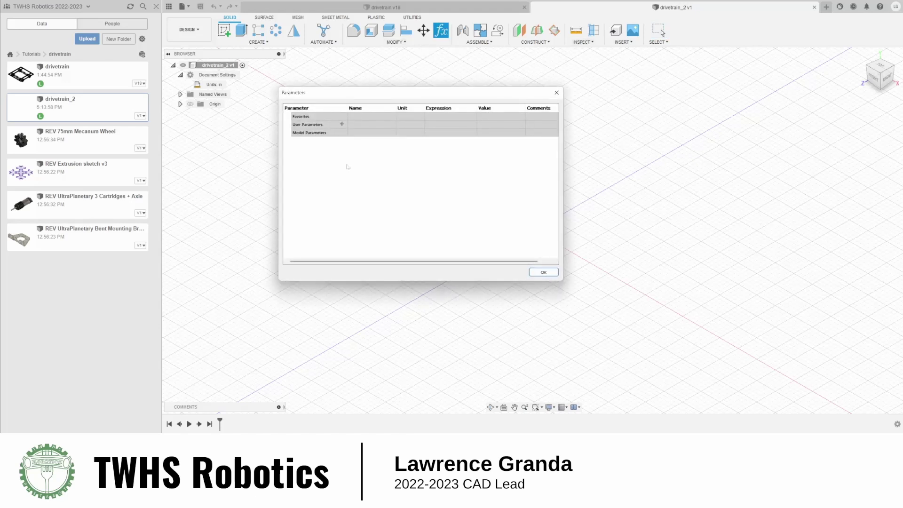
{"action": "left_click", "coordinate": [342, 124]}
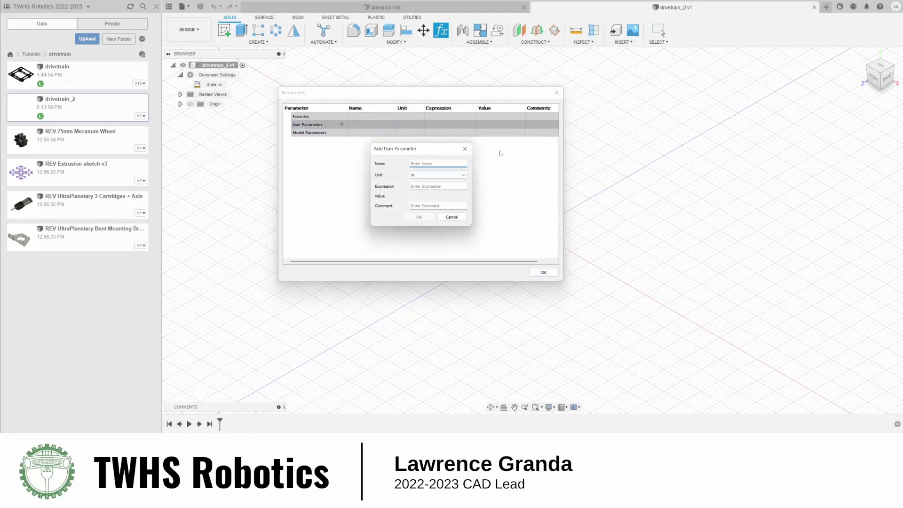
{"action": "type", "text": "w"}
{"action": "key", "text": "Tab"}
{"action": "key", "text": "Tab"}
{"action": "type", "text": "15 mm"}
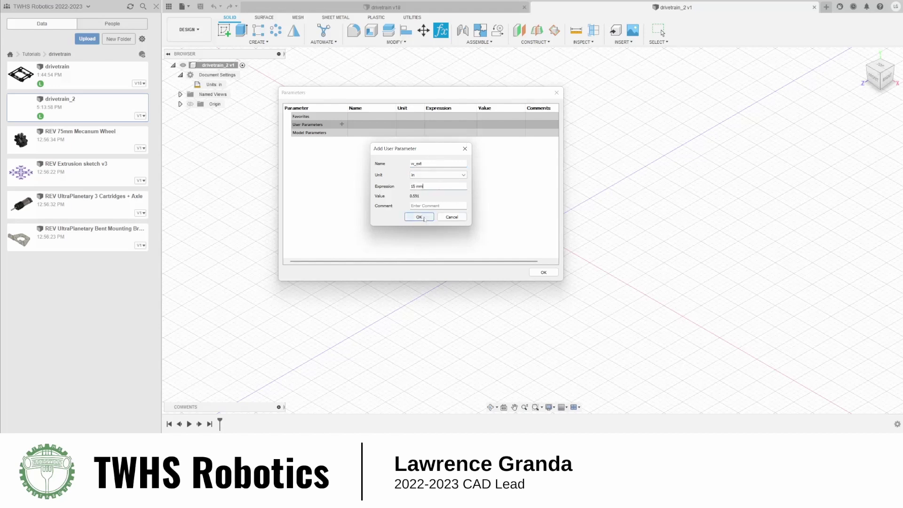
{"action": "left_click", "coordinate": [421, 217]}
Step: Add a user parameter named x_length with the expression 15 in
{"action": "left_click", "coordinate": [342, 124]}
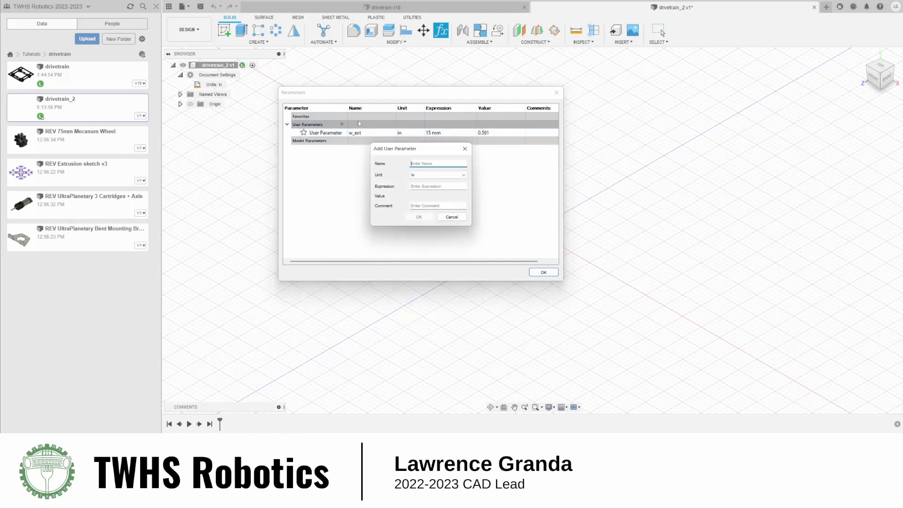
{"action": "type", "text": "x_length"}
{"action": "key", "text": "Tab"}
{"action": "key", "text": "Tab"}
{"action": "type", "text": "15"}
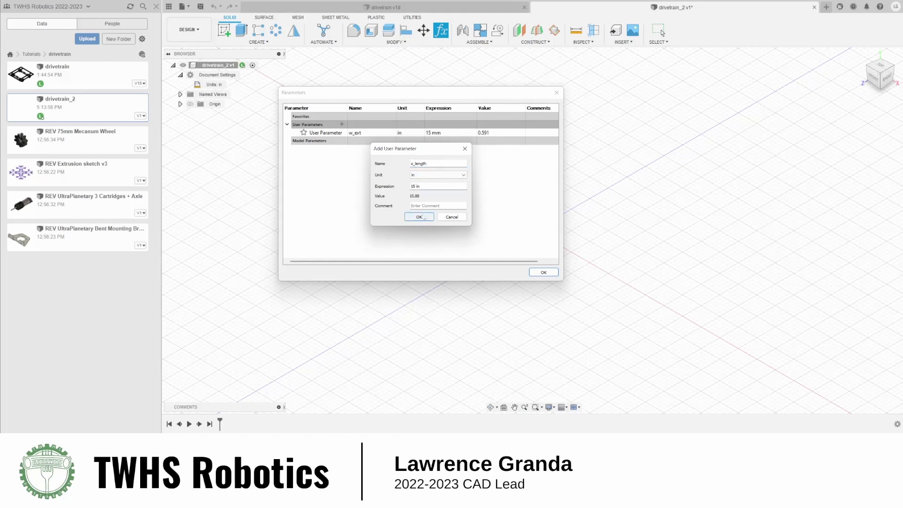
{"action": "left_click", "coordinate": [423, 217]}
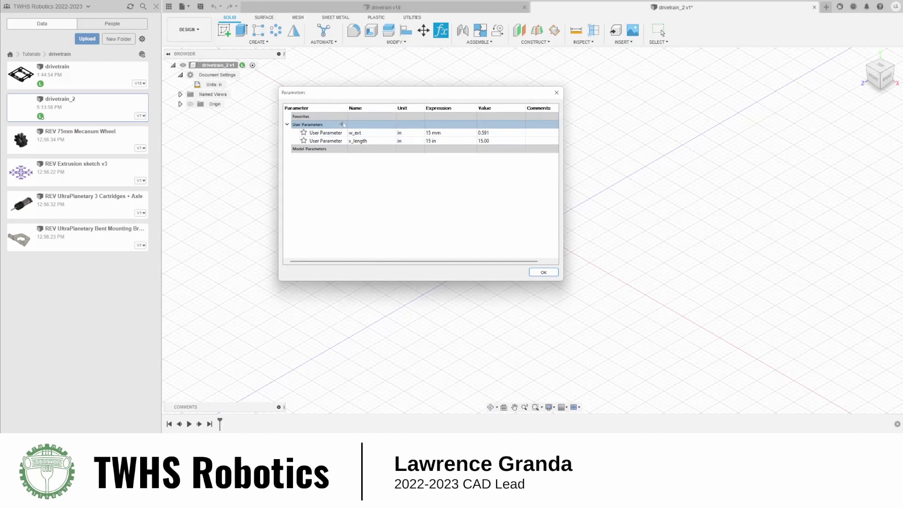
Step: Add a user parameter named z_length with the expression 15 in
{"action": "left_click", "coordinate": [342, 124]}
{"action": "type", "text": "z"}
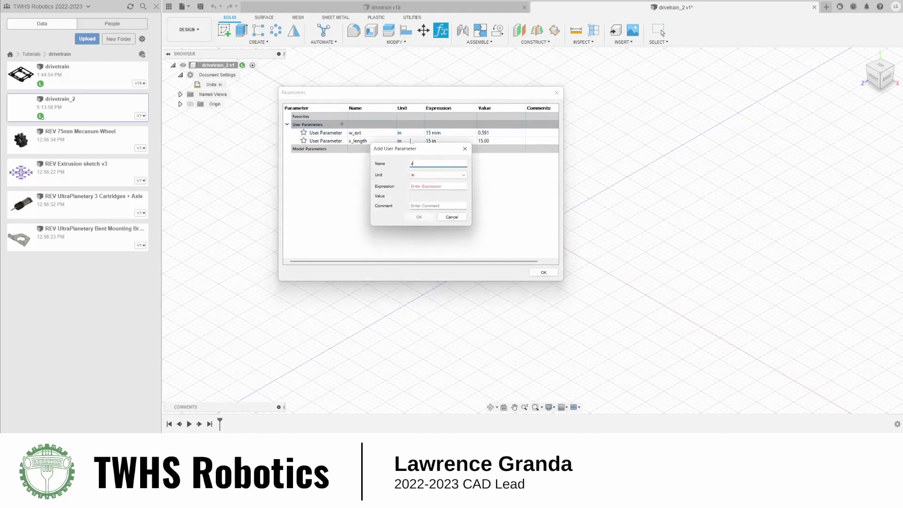
{"action": "type", "text": "_length"}
{"action": "left_click", "coordinate": [438, 186]}
{"action": "type", "text": "15 n"}
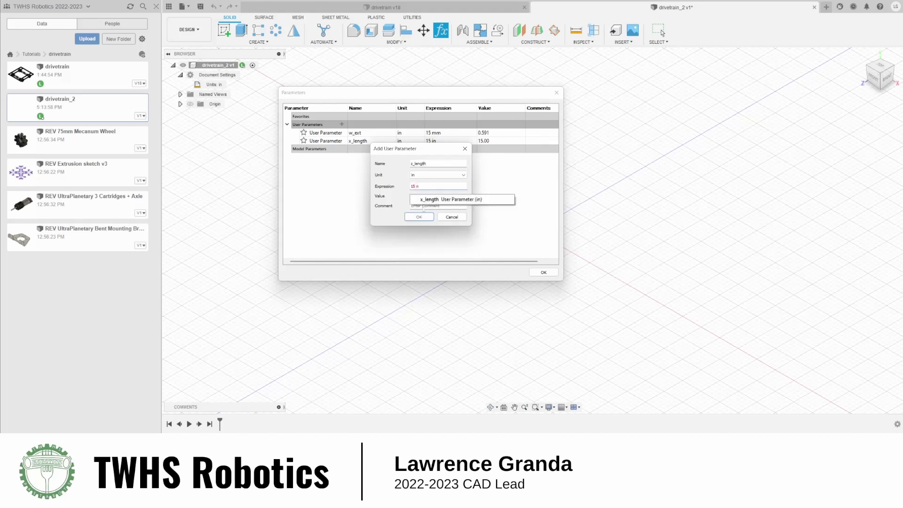
{"action": "key", "text": "BackSpace"}
{"action": "type", "text": "in"}
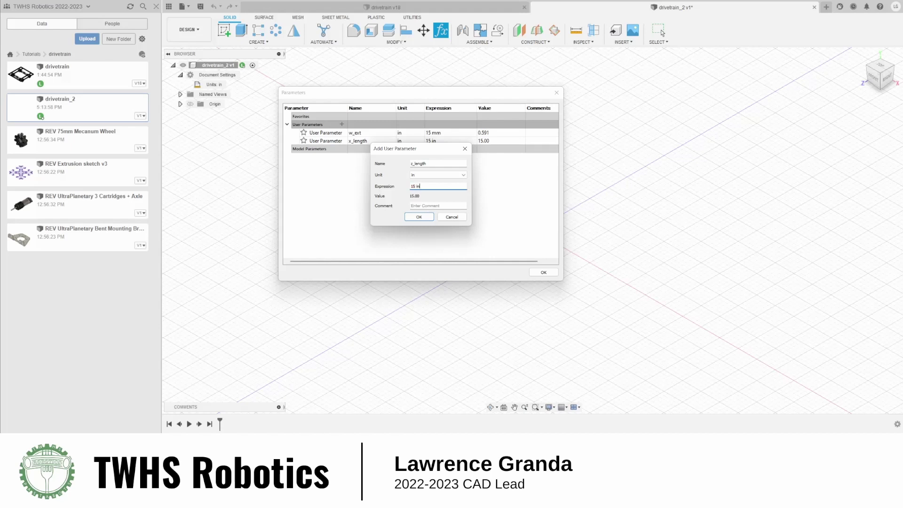
{"action": "left_click", "coordinate": [413, 218]}
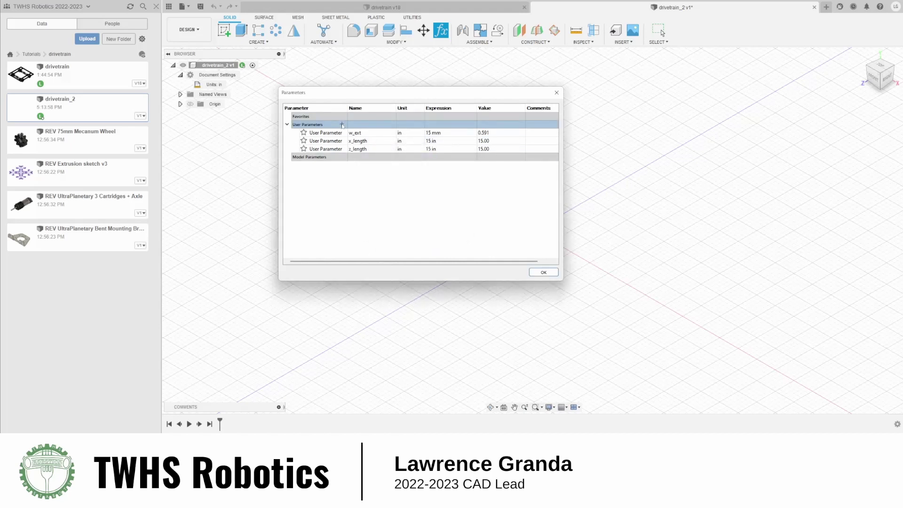
Step: Add a user parameter named x_extrusion that equals x_length
{"action": "left_click", "coordinate": [342, 124]}
{"action": "type", "text": "y"}
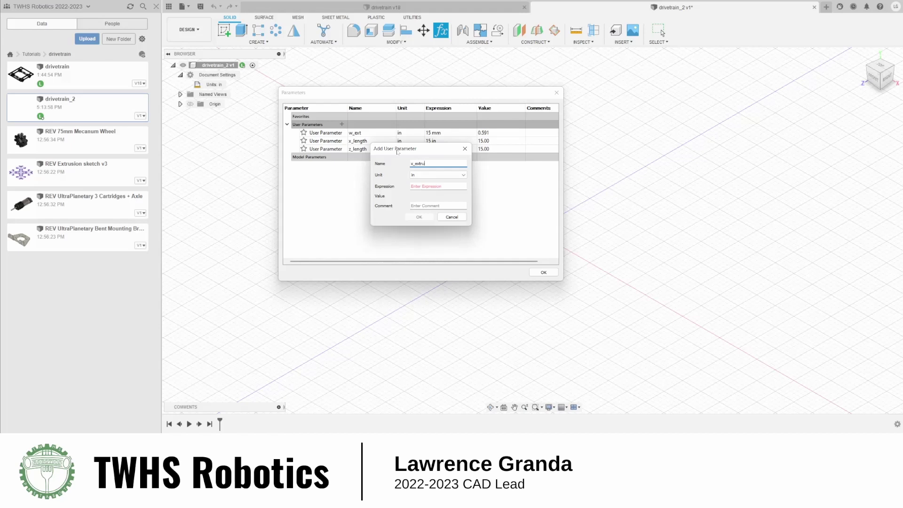
{"action": "type", "text": "_extrusion"}
{"action": "key", "text": "Tab"}
{"action": "key", "text": "Tab"}
{"action": "type", "text": "x_"}
{"action": "left_click", "coordinate": [425, 200]}
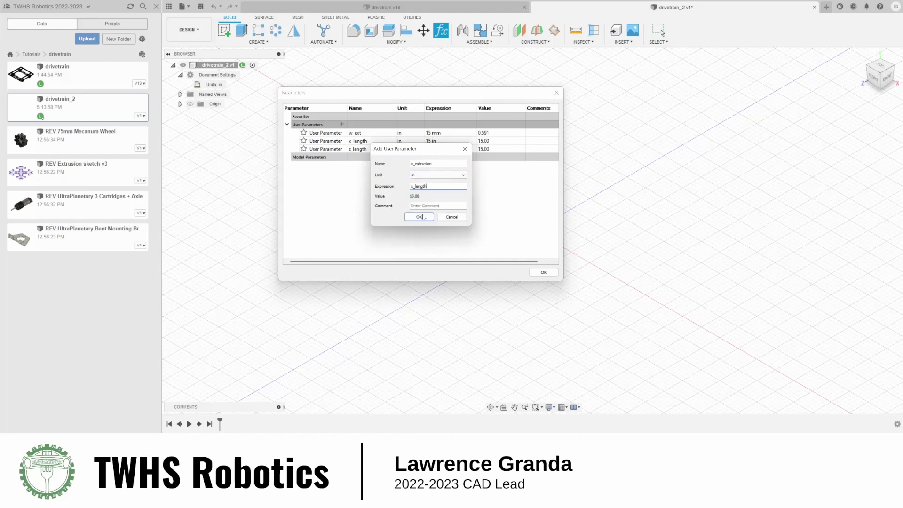
{"action": "left_click", "coordinate": [419, 217]}
Step: Add a user parameter named z_extrusion with the expression z_length - (2 * w_ext)
{"action": "left_click", "coordinate": [342, 123]}
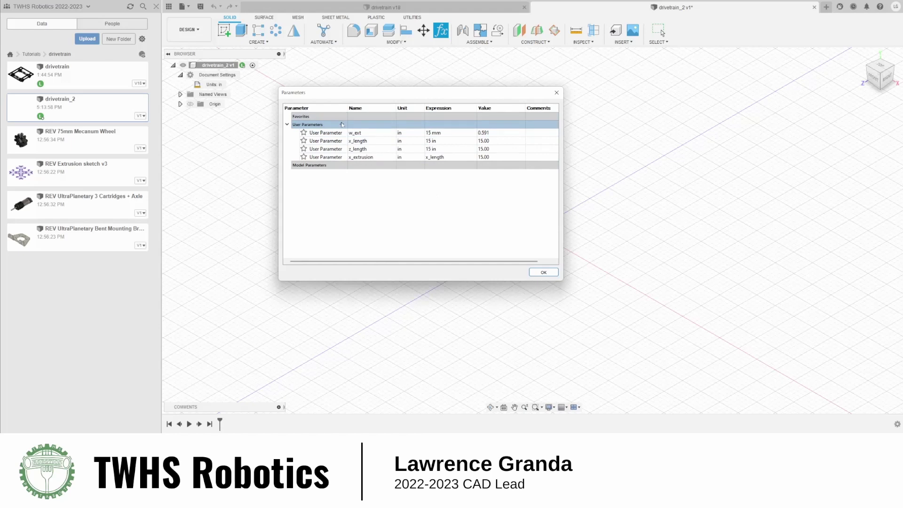
{"action": "type", "text": "z"}
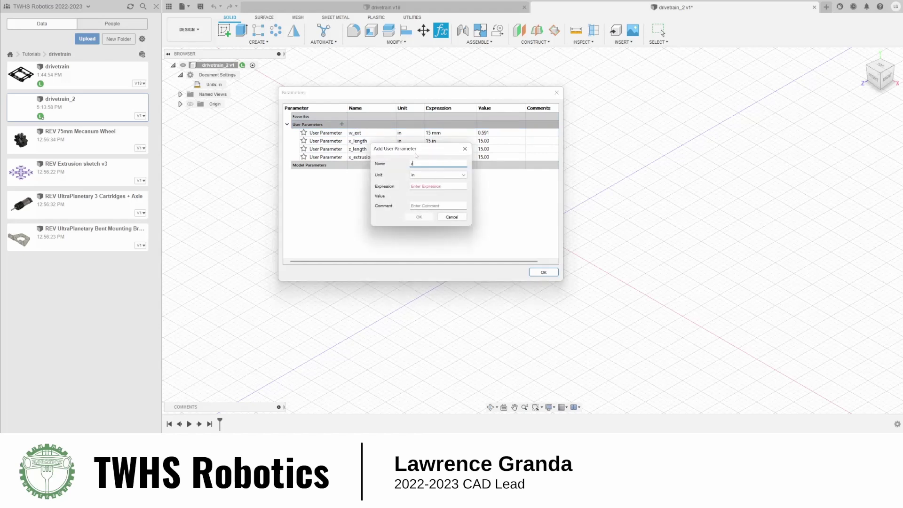
{"action": "type", "text": "_extrusion"}
{"action": "left_click", "coordinate": [424, 187]}
{"action": "type", "text": "z"}
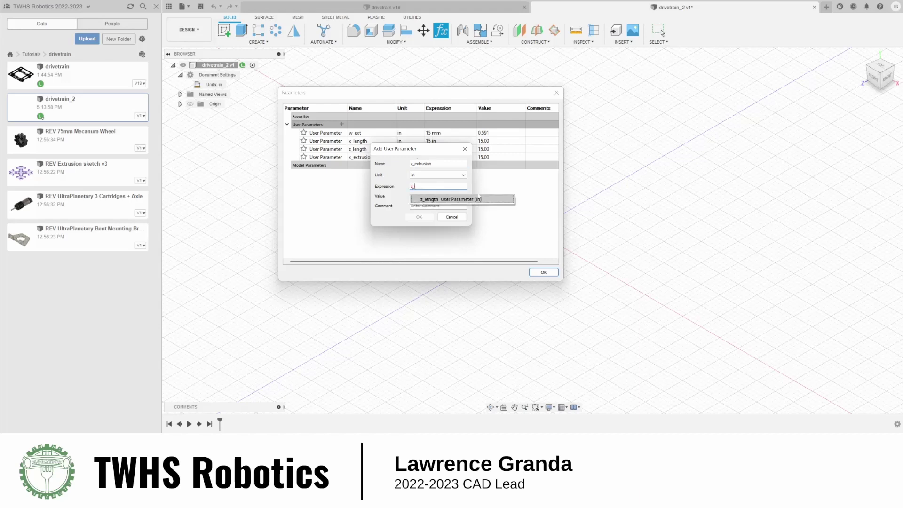
{"action": "type", "text": "_"}
{"action": "left_click", "coordinate": [479, 197]}
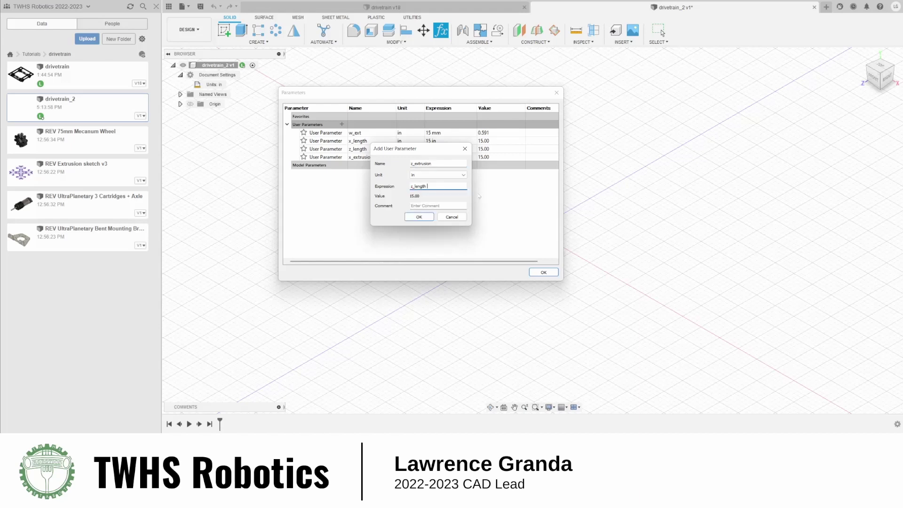
{"action": "type", "text": "- (2*w"}
{"action": "left_click", "coordinate": [480, 197]}
{"action": "type", "text": ")"}
{"action": "left_click", "coordinate": [419, 217]}
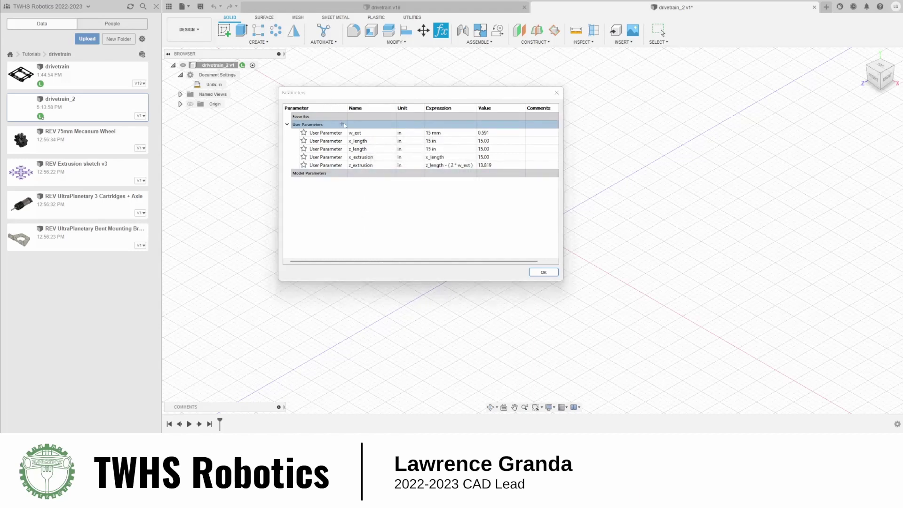
Step: Add a user parameter named dist_bracket with the expression 1.6 in
{"action": "left_click", "coordinate": [342, 124]}
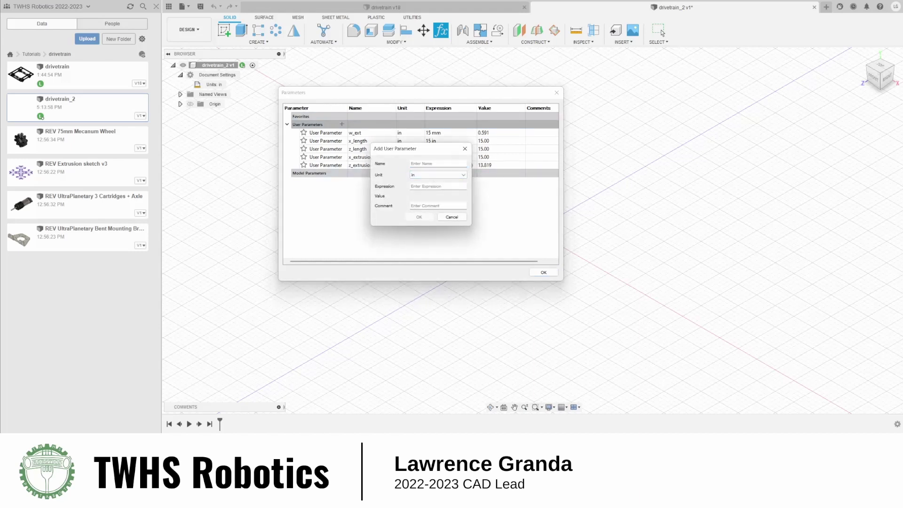
{"action": "type", "text": "dist_bracket"}
{"action": "left_click", "coordinate": [412, 187]}
{"action": "type", "text": "1.6"}
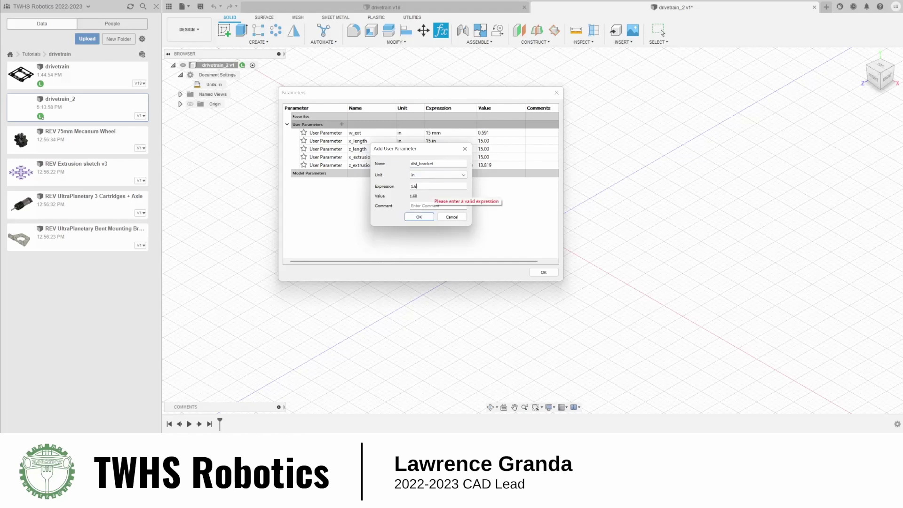
{"action": "type", "text": " in"}
{"action": "left_click", "coordinate": [413, 217]}
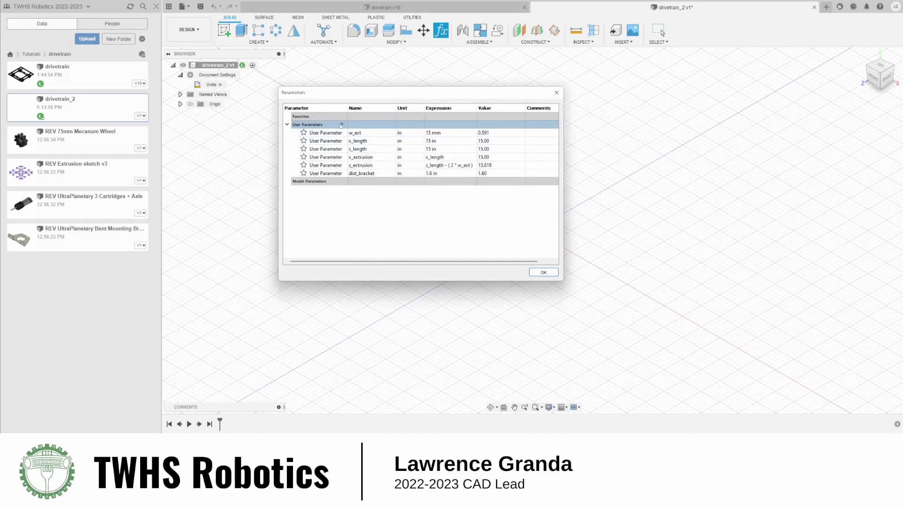
Step: Add a user parameter named inner_gap with a value of 8.9 in and finish editing the parameters
{"action": "left_click", "coordinate": [342, 124]}
{"action": "type", "text": "inner"}
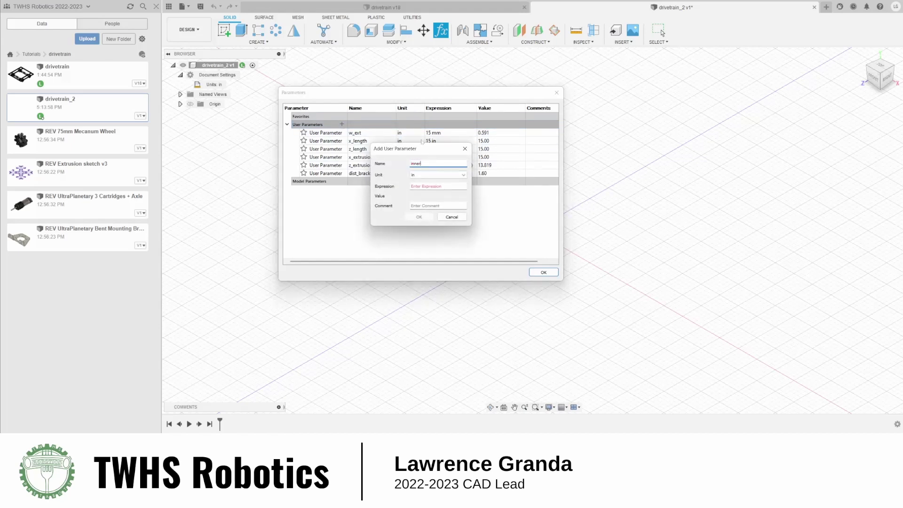
{"action": "key", "text": "BackSpace"}
{"action": "key", "text": "BackSpace"}
{"action": "key", "text": "BackSpace"}
{"action": "key", "text": "Tab"}
{"action": "key", "text": "Tab"}
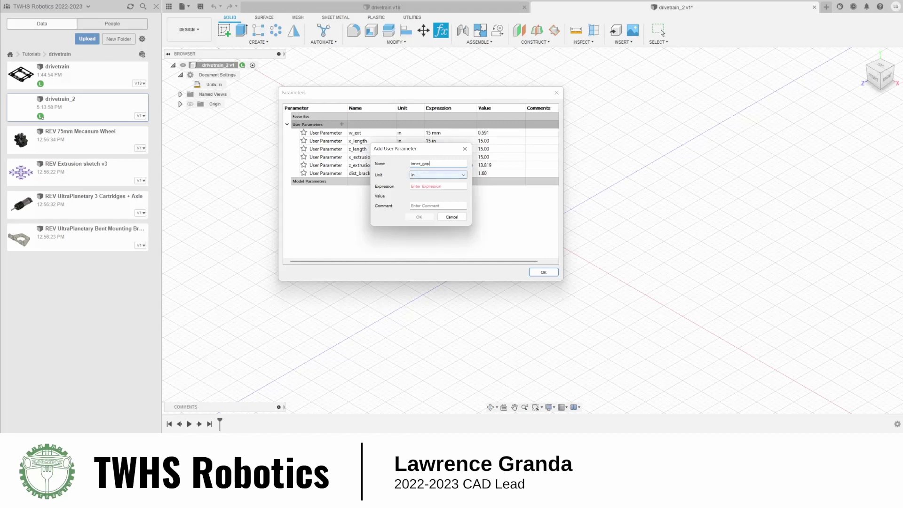
{"action": "type", "text": "8.9"}
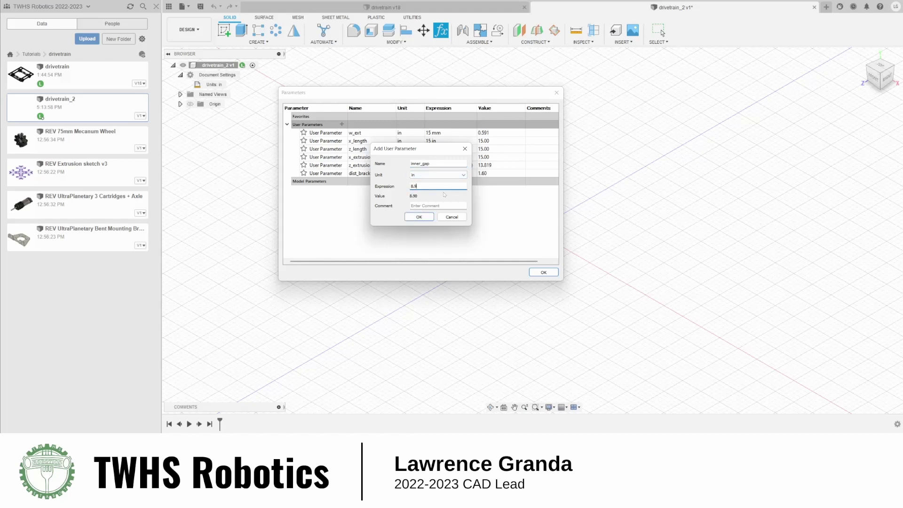
{"action": "left_click", "coordinate": [414, 214]}
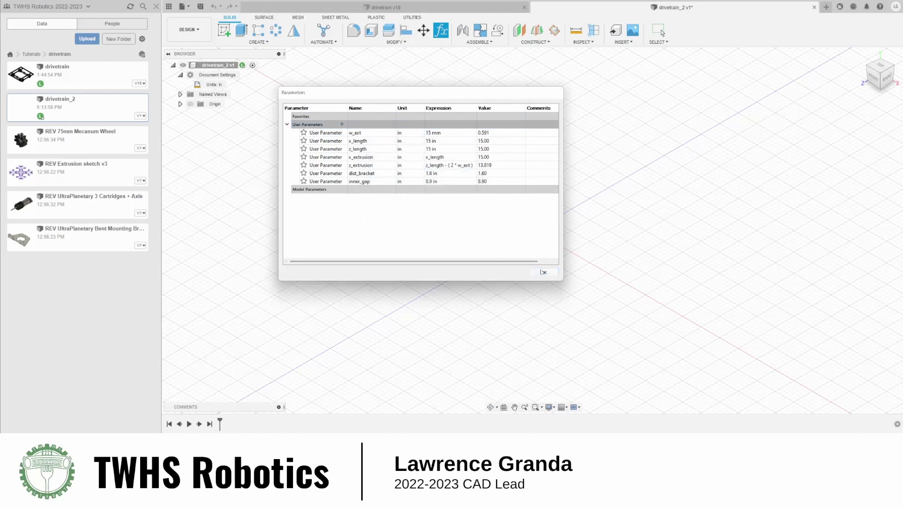
{"action": "left_click", "coordinate": [544, 272]}
Step: Examine the frame extrusions in the finished drivetrain design, and return to drivetrain_2
{"action": "scroll", "coordinate": [574, 232], "scroll_direction": "down", "scroll_amount": 2}
{"action": "scroll", "coordinate": [573, 231], "scroll_direction": "up", "scroll_amount": 2}
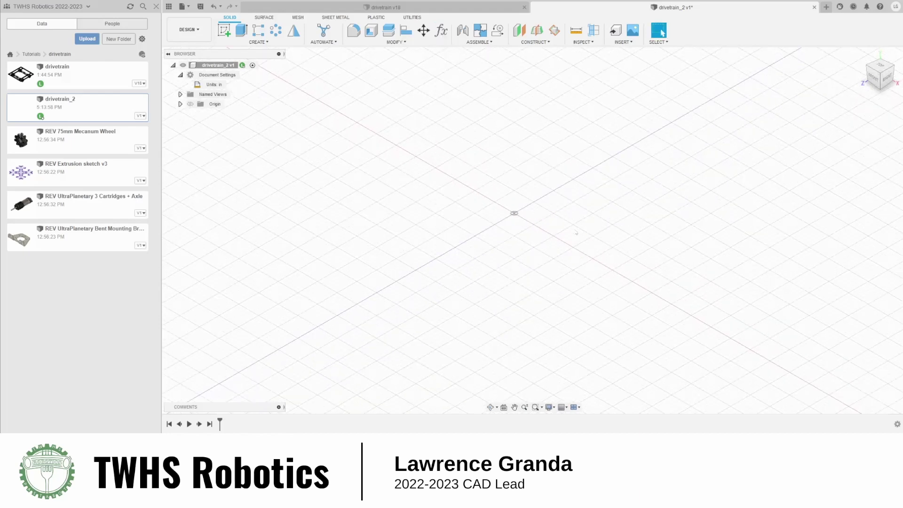
{"action": "left_click", "coordinate": [449, 5]}
{"action": "scroll", "coordinate": [596, 134], "scroll_direction": "up", "scroll_amount": 5}
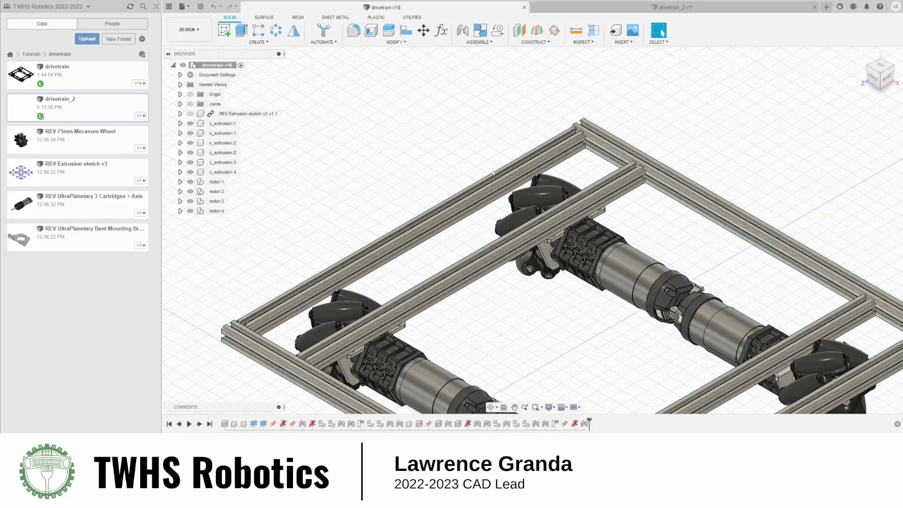
{"action": "scroll", "coordinate": [573, 176], "scroll_direction": "down", "scroll_amount": 5}
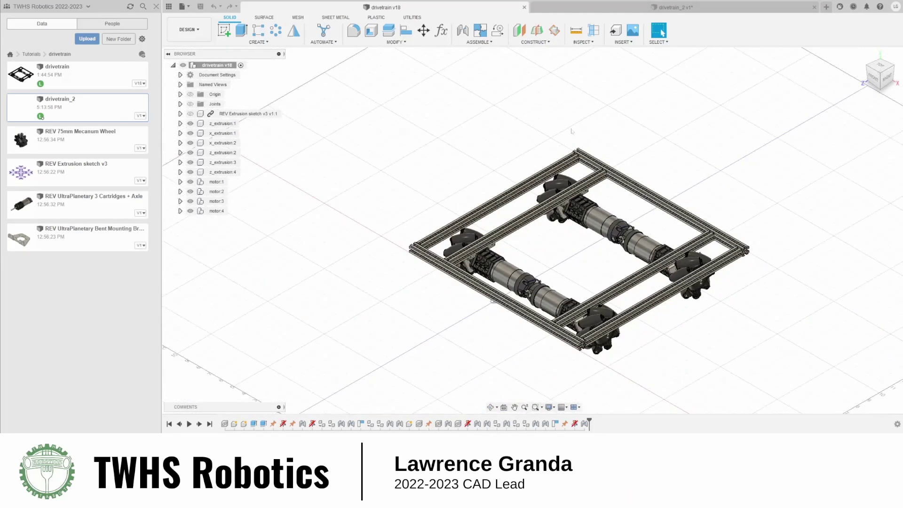
{"action": "key", "text": "ctrl+Tab"}
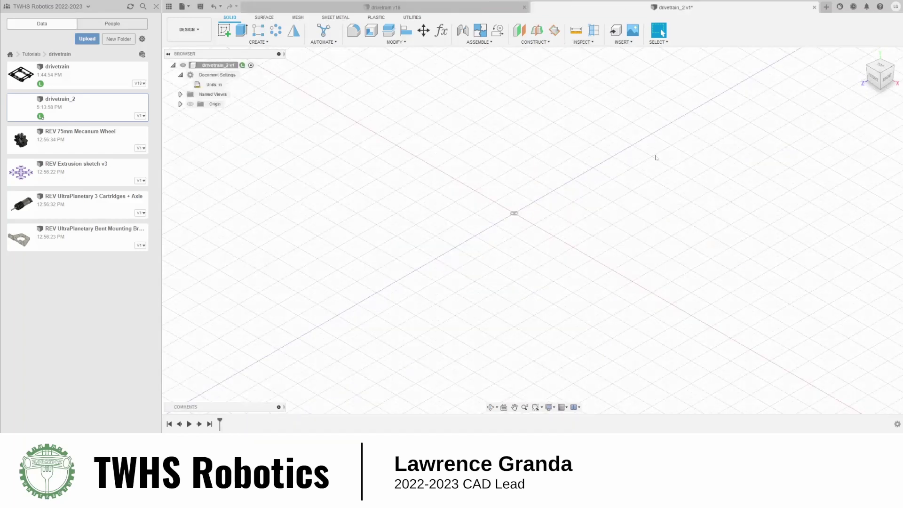
Step: Save the drivetrain_2 design, and insert REV Extrusion sketch v3 into it at its default position
{"action": "key", "text": "ctrl+s"}
{"action": "key", "text": "Return"}
{"action": "mouse_move", "coordinate": [66, 173]}
{"action": "left_mouse_down"}
{"action": "mouse_move", "coordinate": [130, 160]}
{"action": "mouse_move", "coordinate": [499, 191]}
{"action": "mouse_move", "coordinate": [535, 216]}
{"action": "left_mouse_up"}
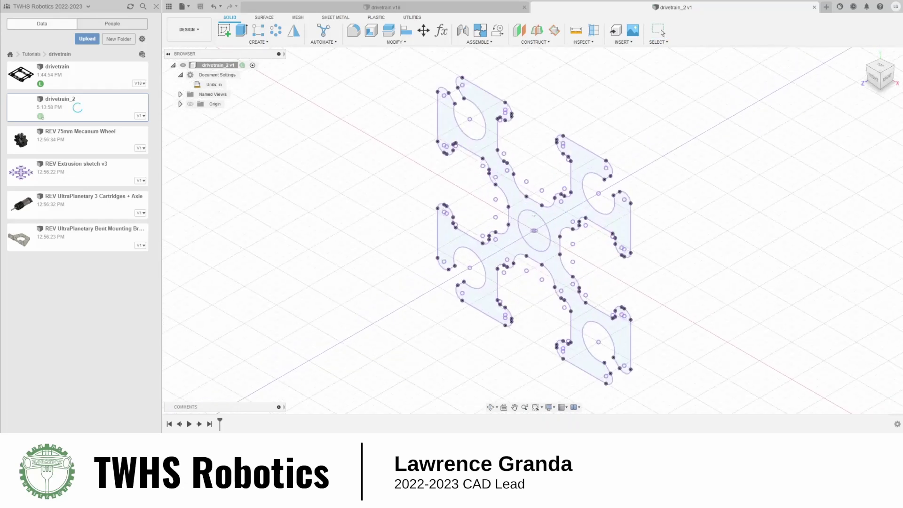
{"action": "left_click", "coordinate": [156, 6]}
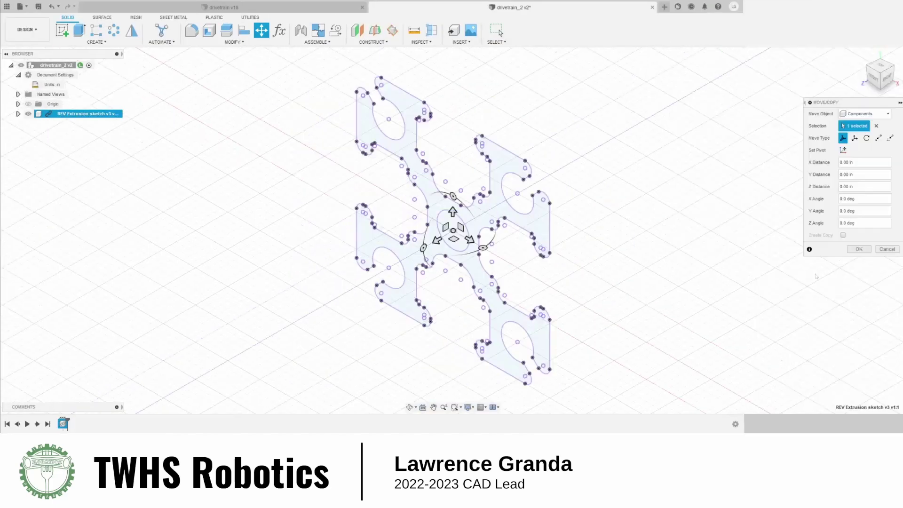
{"action": "left_click", "coordinate": [859, 249]}
Step: Extrude the REV extrusion profile by the z_extrusion parameter as a new component
{"action": "scroll", "coordinate": [600, 217], "scroll_direction": "down", "scroll_amount": 5}
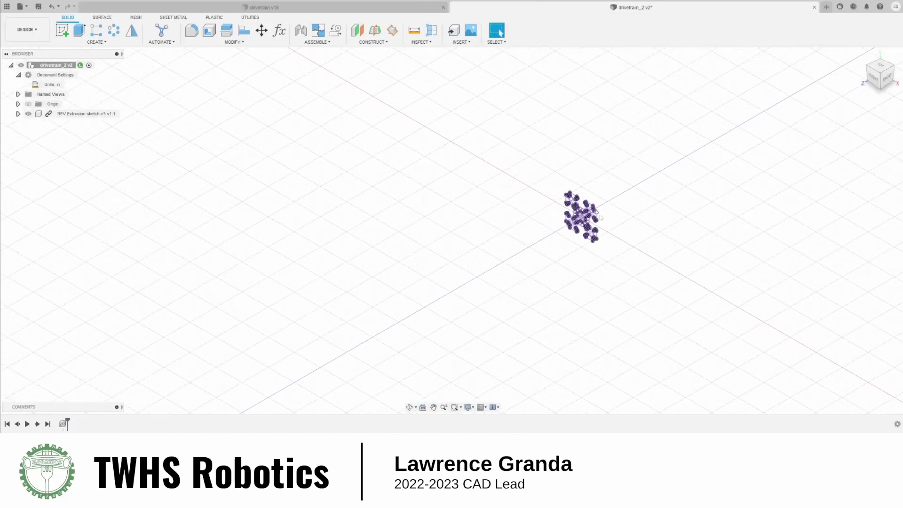
{"action": "scroll", "coordinate": [620, 217], "scroll_direction": "up", "scroll_amount": 4}
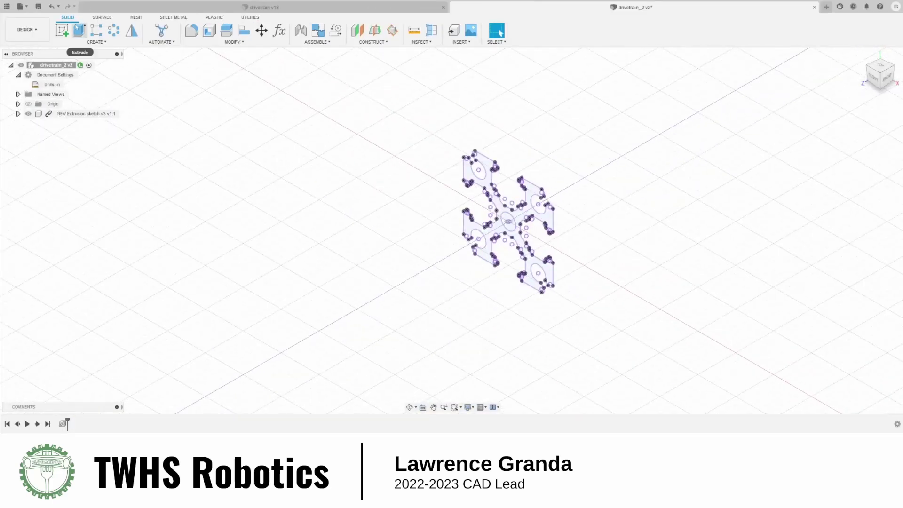
{"action": "left_click", "coordinate": [79, 30]}
{"action": "left_click", "coordinate": [529, 215]}
{"action": "scroll", "coordinate": [624, 181], "scroll_direction": "down", "scroll_amount": 5}
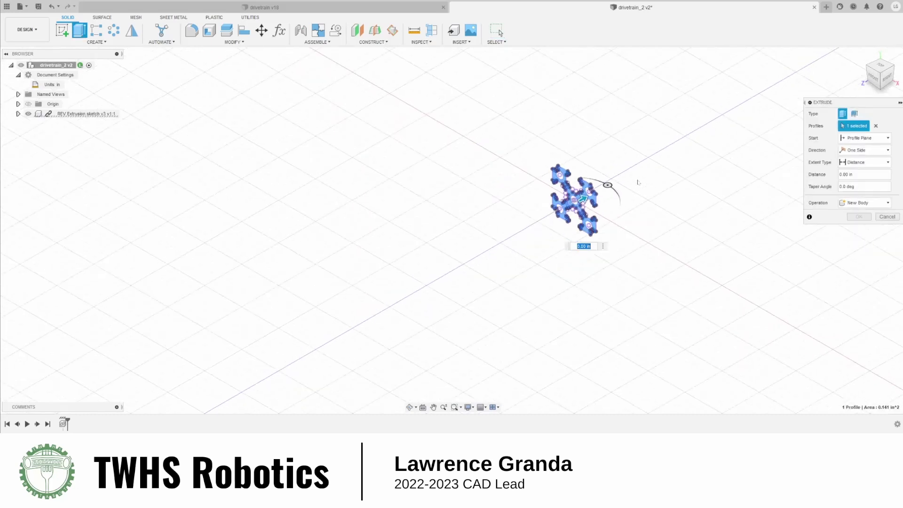
{"action": "left_click_drag", "start_coordinate": [623, 181], "coordinate": [701, 146]}
{"action": "scroll", "coordinate": [773, 143], "scroll_direction": "up", "scroll_amount": 3}
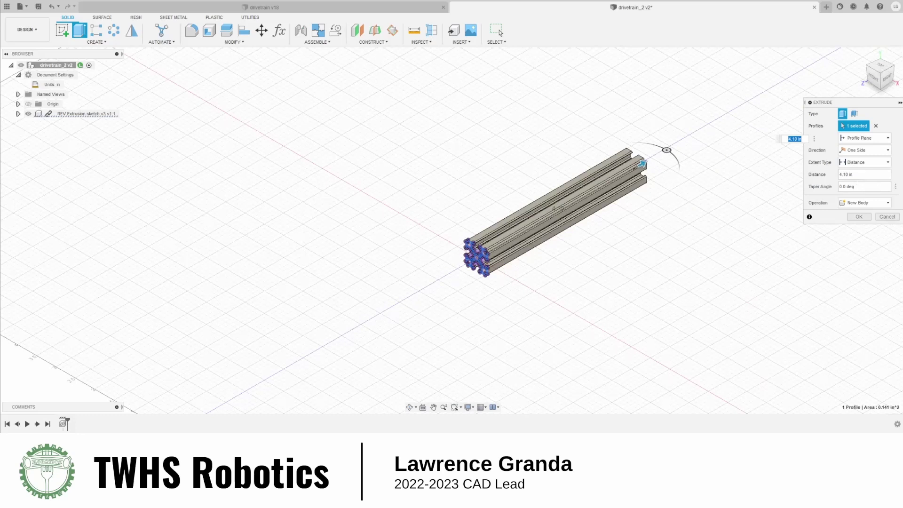
{"action": "left_click", "coordinate": [846, 175]}
{"action": "type", "text": "z"}
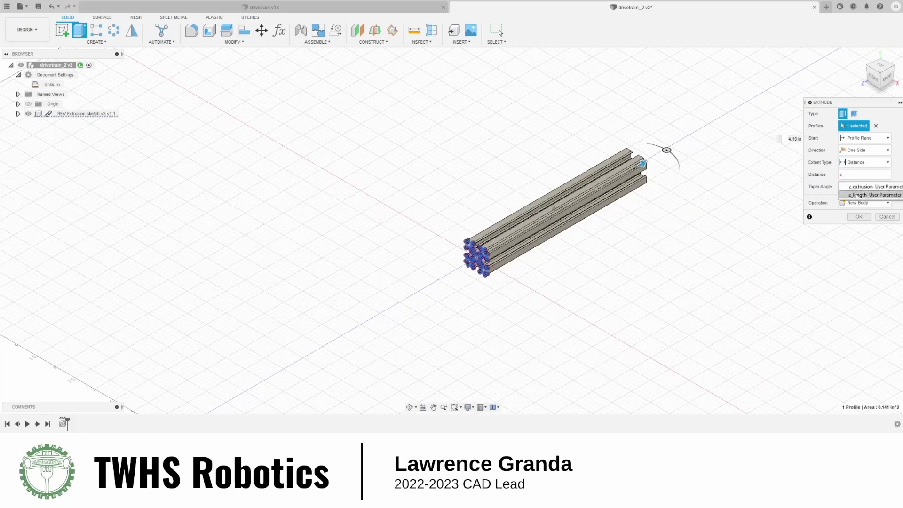
{"action": "left_click", "coordinate": [854, 186]}
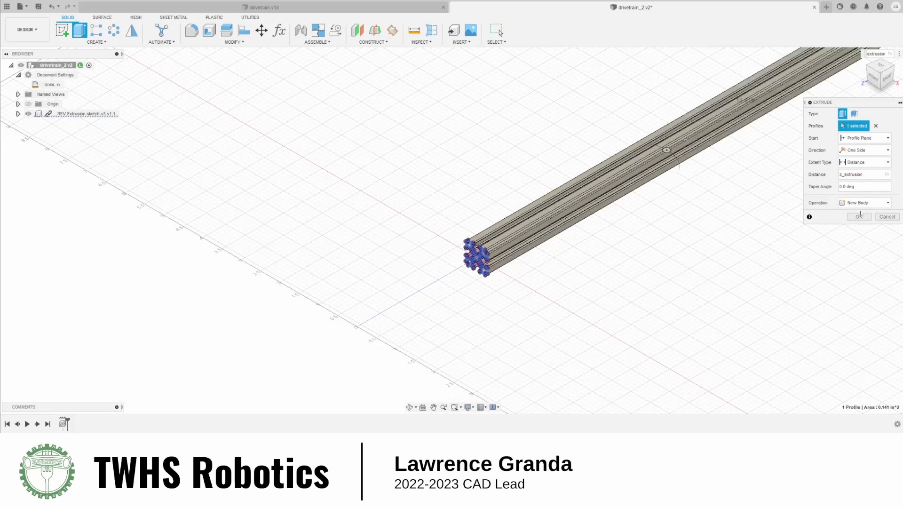
{"action": "left_click", "coordinate": [863, 203]}
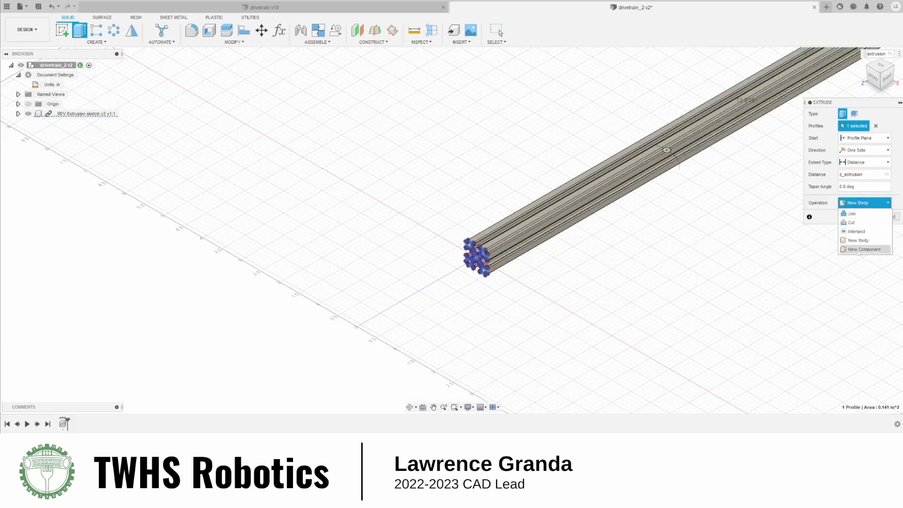
{"action": "left_click", "coordinate": [861, 249]}
{"action": "left_click", "coordinate": [859, 217]}
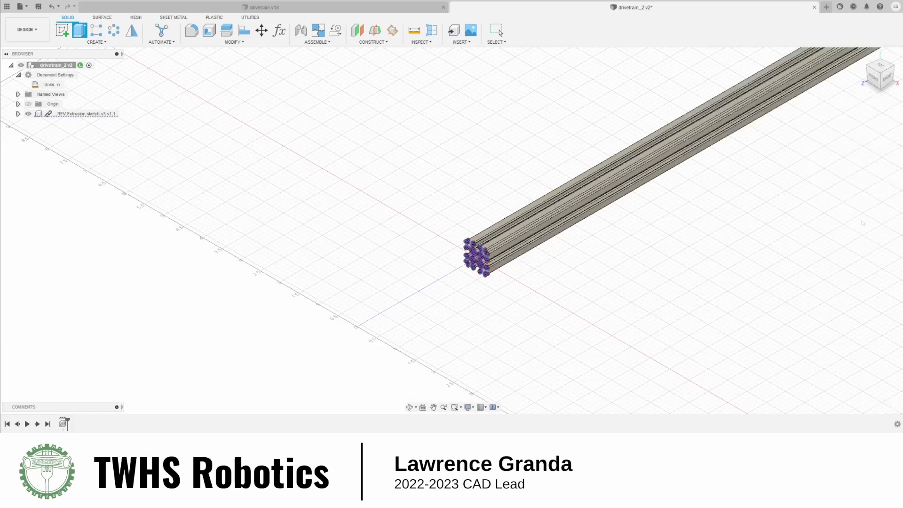
Step: Rename the new extruded component z_extrusion and ground it
{"action": "left_click", "coordinate": [60, 123]}
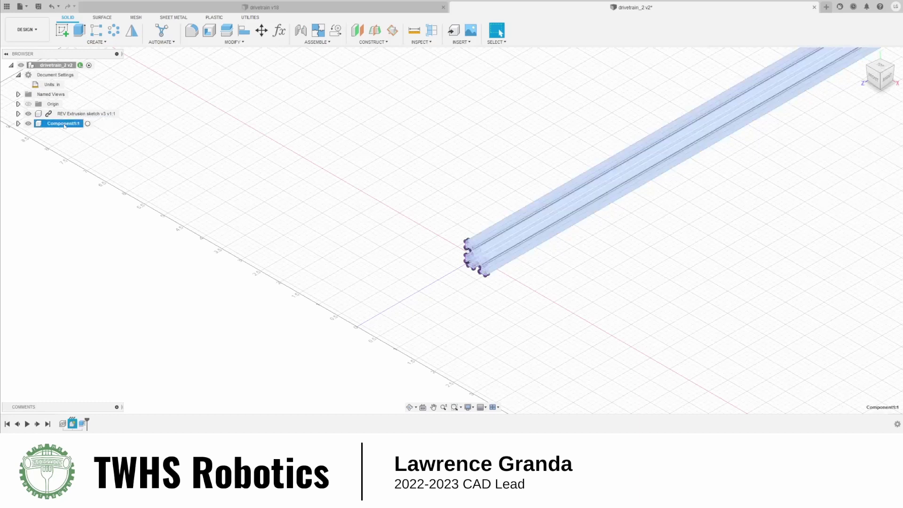
{"action": "double_click", "coordinate": [60, 123]}
{"action": "type", "text": "z_extrusion"}
{"action": "key", "text": "Return"}
{"action": "scroll", "coordinate": [122, 151], "scroll_direction": "down", "scroll_amount": 2}
{"action": "scroll", "coordinate": [121, 151], "scroll_direction": "down", "scroll_amount": 3}
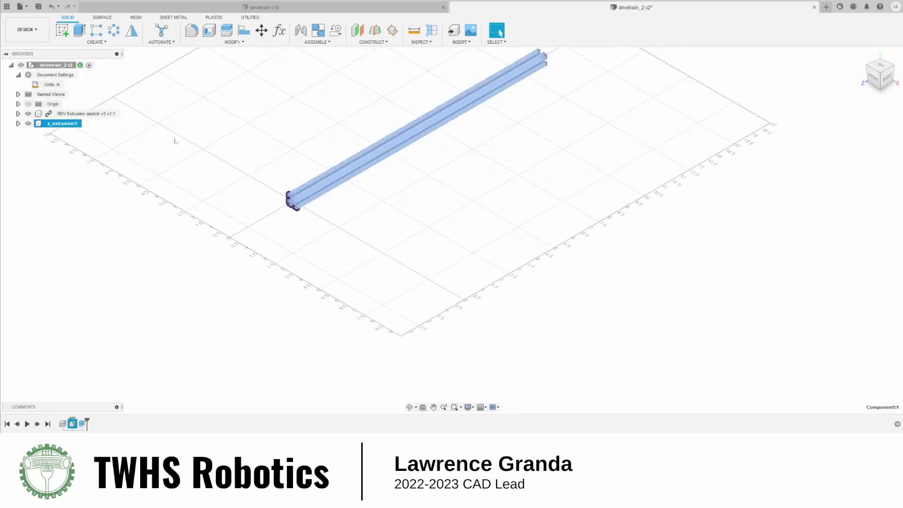
{"action": "right_click", "coordinate": [55, 127]}
{"action": "left_click", "coordinate": [85, 135]}
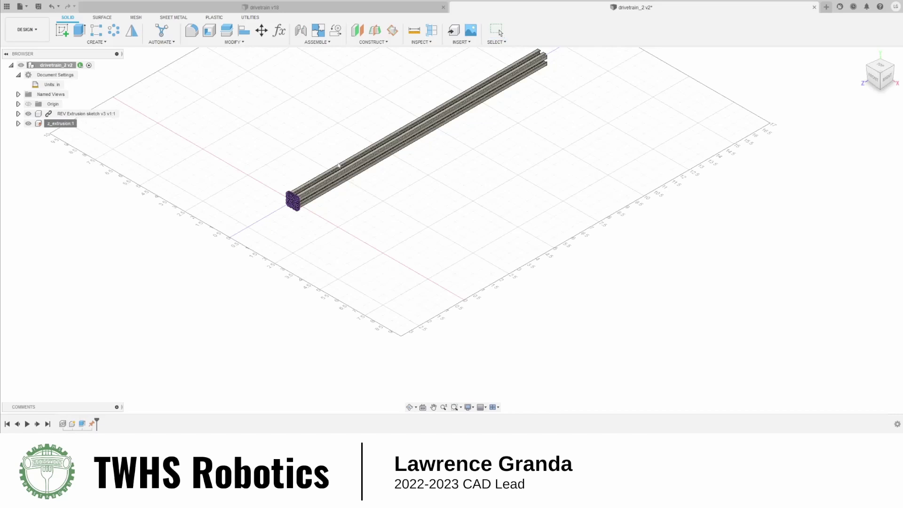
Step: Set up a second extrusion of the REV profile as a new component with the distance x_extrusion
{"action": "scroll", "coordinate": [325, 256], "scroll_direction": "up", "scroll_amount": 3}
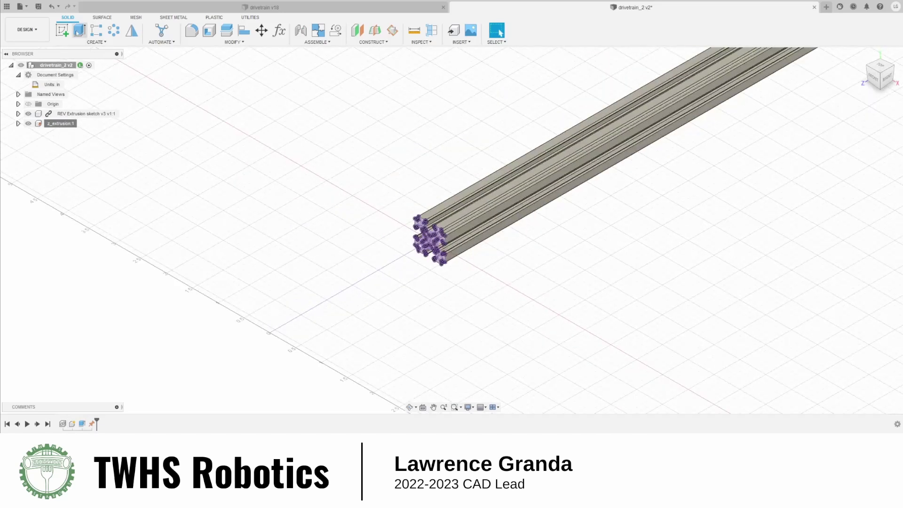
{"action": "left_click", "coordinate": [78, 32]}
{"action": "scroll", "coordinate": [448, 277], "scroll_direction": "up", "scroll_amount": 5}
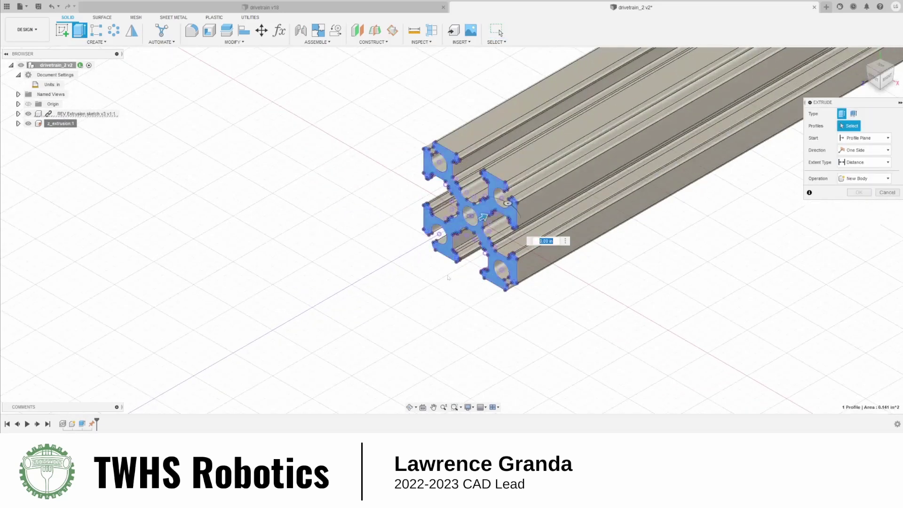
{"action": "scroll", "coordinate": [447, 278], "scroll_direction": "down", "scroll_amount": 5}
{"action": "left_click", "coordinate": [450, 235]}
{"action": "left_click_drag", "start_coordinate": [465, 245], "coordinate": [550, 199]}
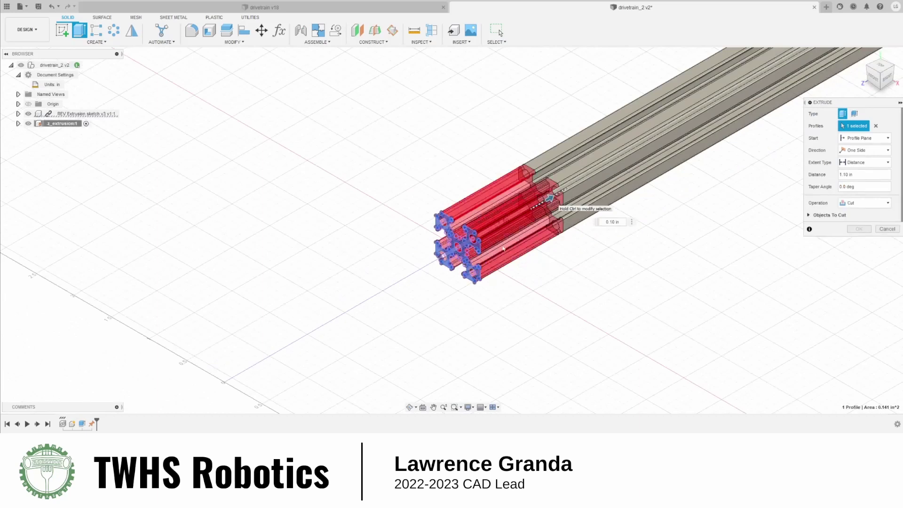
{"action": "left_click", "coordinate": [853, 205]}
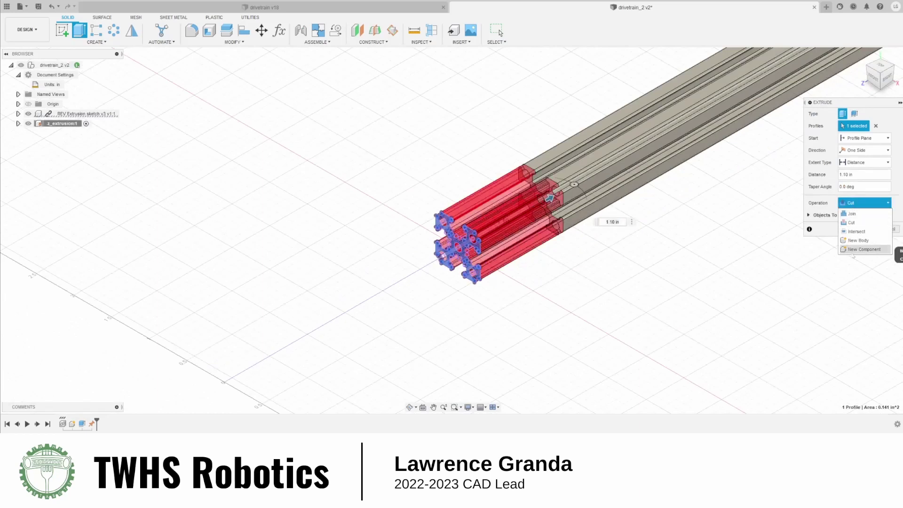
{"action": "left_click", "coordinate": [853, 250]}
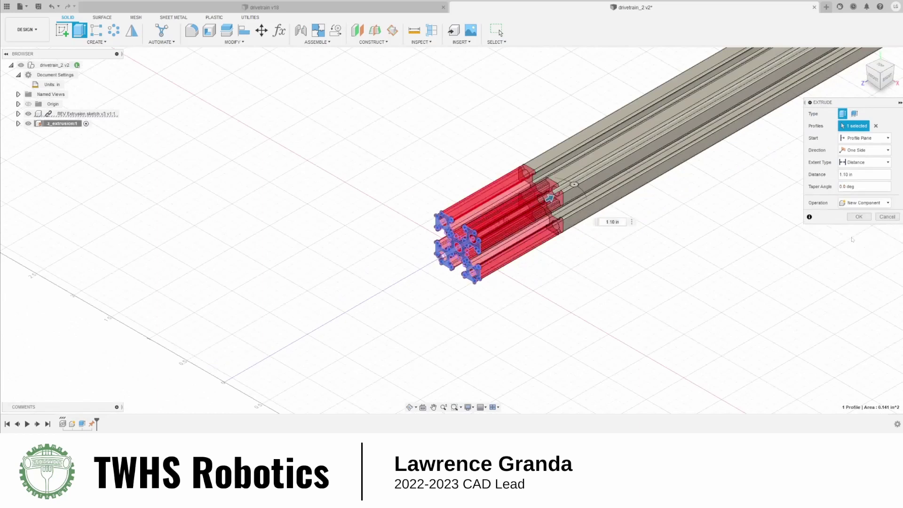
{"action": "left_click", "coordinate": [856, 174]}
{"action": "type", "text": "x_extrusion"}
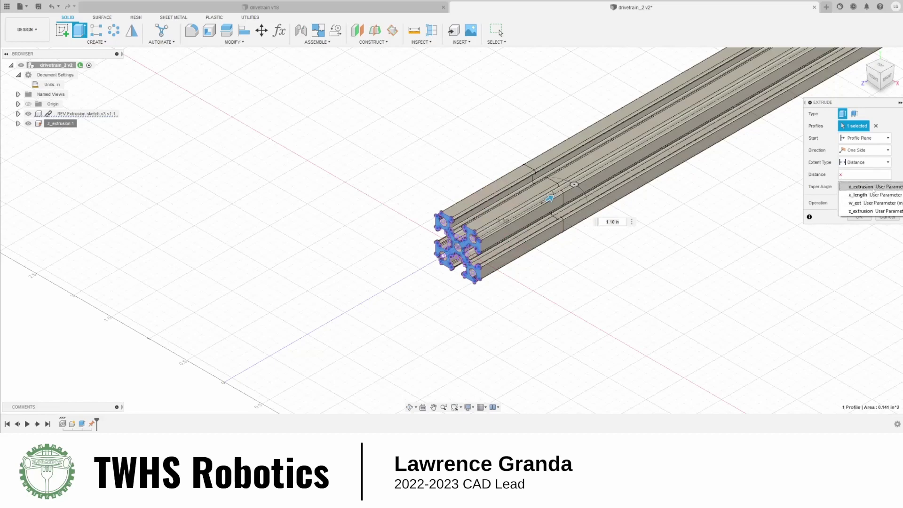
{"action": "key", "text": "Return"}
Step: Examine how far the previewed extrusion extends relative to the z_extrusion component at its far end
{"action": "scroll", "coordinate": [531, 281], "scroll_direction": "down", "scroll_amount": 5}
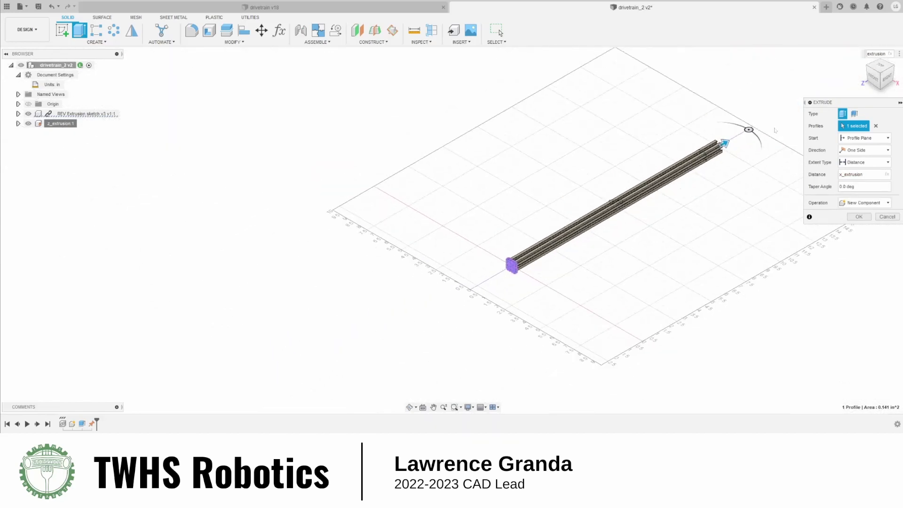
{"action": "scroll", "coordinate": [706, 141], "scroll_direction": "up", "scroll_amount": 5}
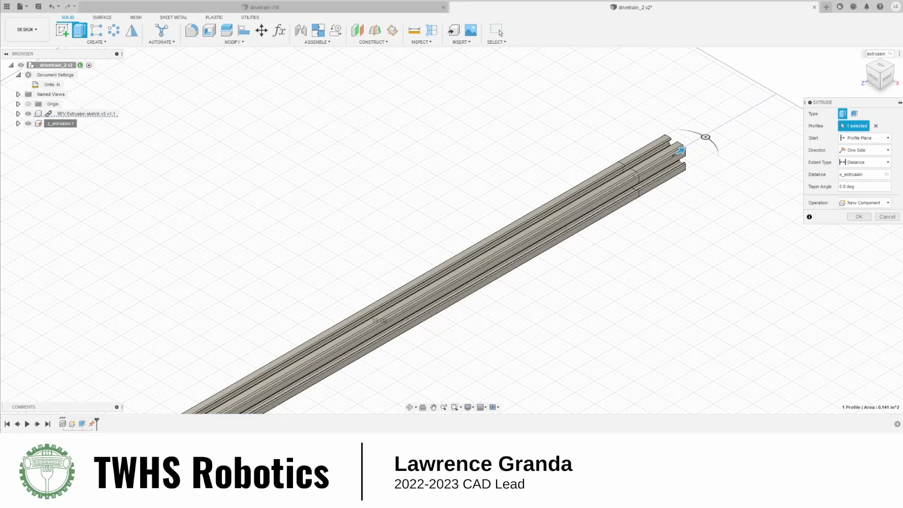
{"action": "scroll", "coordinate": [693, 196], "scroll_direction": "down", "scroll_amount": 5}
{"action": "scroll", "coordinate": [693, 196], "scroll_direction": "up", "scroll_amount": 5}
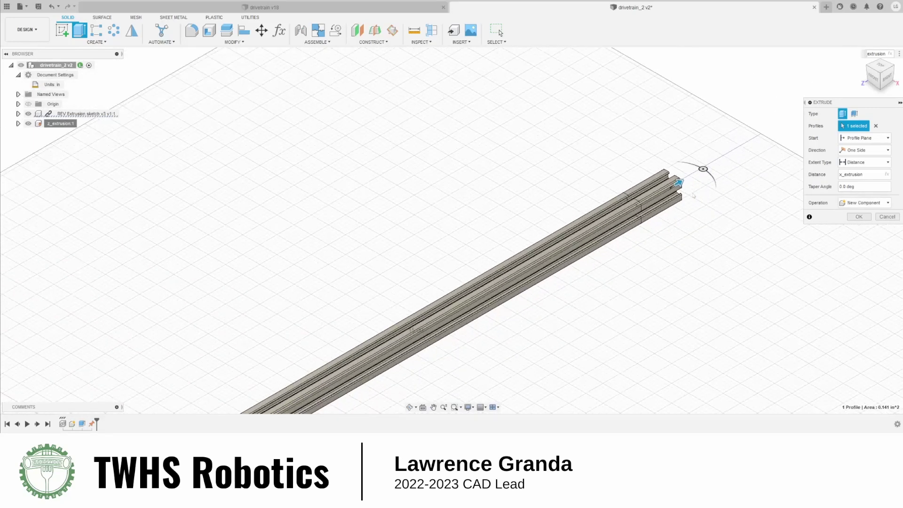
{"action": "scroll", "coordinate": [694, 196], "scroll_direction": "up", "scroll_amount": 2}
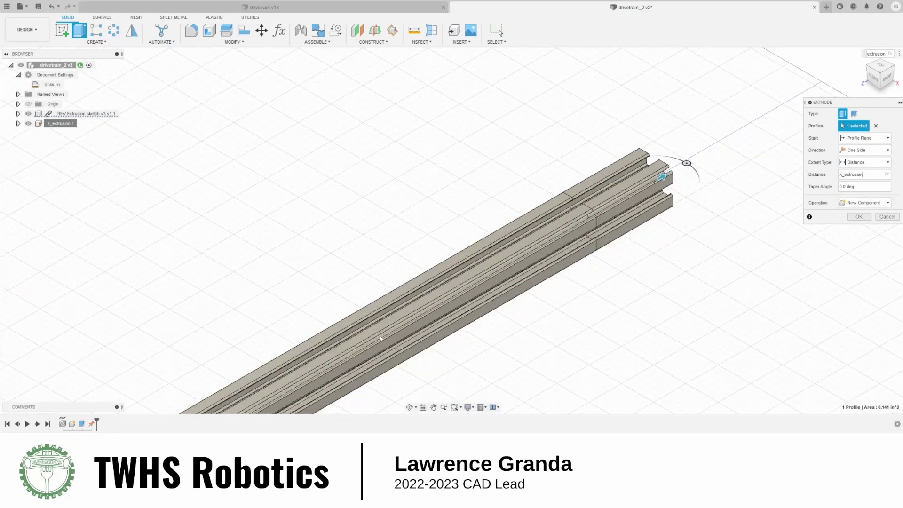
{"action": "scroll", "coordinate": [504, 287], "scroll_direction": "down", "scroll_amount": 4}
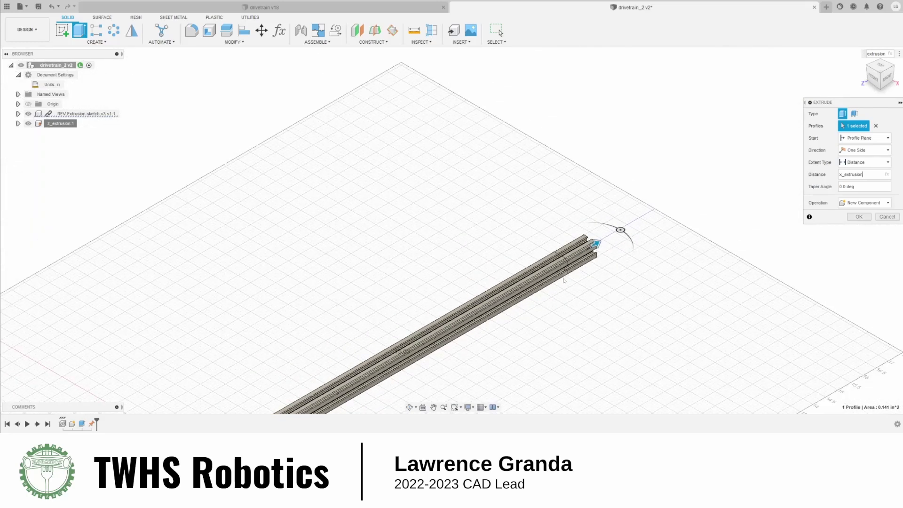
{"action": "scroll", "coordinate": [564, 280], "scroll_direction": "down", "scroll_amount": 4}
{"action": "scroll", "coordinate": [568, 306], "scroll_direction": "up", "scroll_amount": 2}
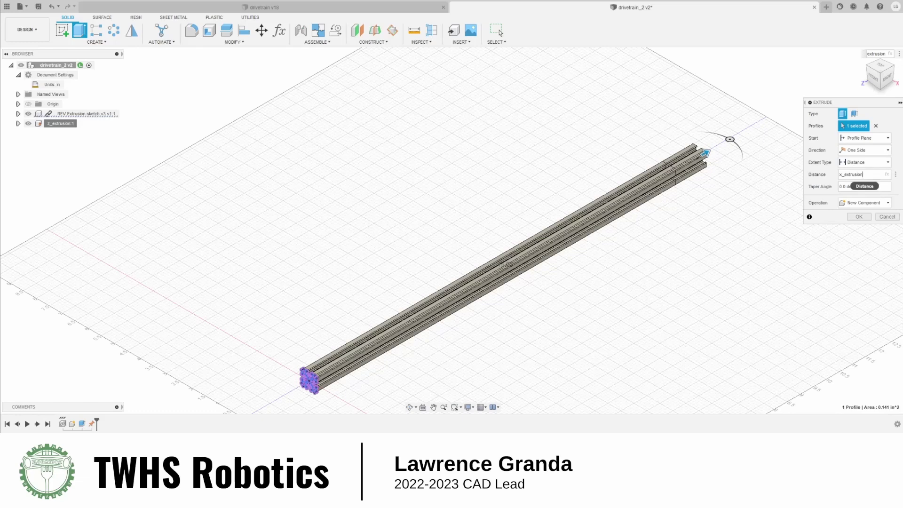
Step: Complete the second extrusion and rename the resulting component x_extrusion
{"action": "left_click", "coordinate": [859, 217]}
{"action": "left_click", "coordinate": [53, 134]}
{"action": "double_click", "coordinate": [53, 134]}
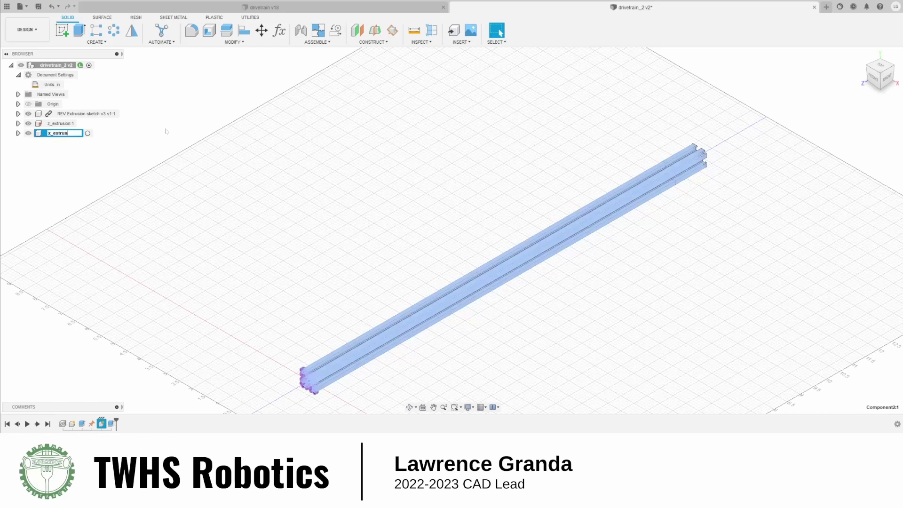
{"action": "key", "text": "Return"}
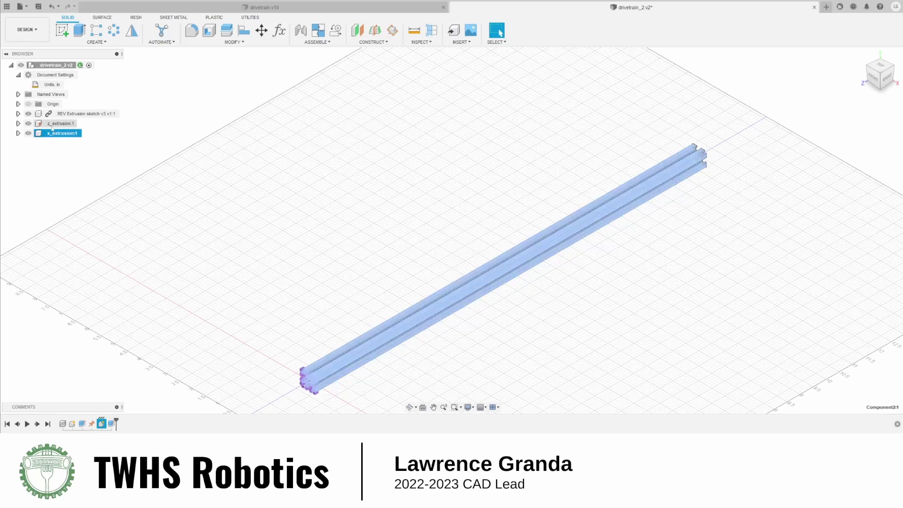
{"action": "left_click", "coordinate": [262, 157]}
{"action": "scroll", "coordinate": [262, 157], "scroll_direction": "down", "scroll_amount": 3}
{"action": "scroll", "coordinate": [262, 156], "scroll_direction": "up", "scroll_amount": 3}
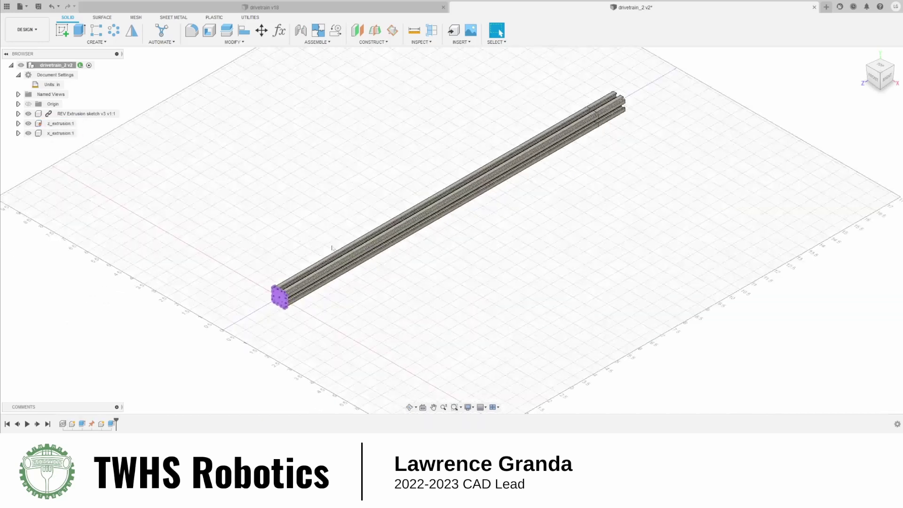